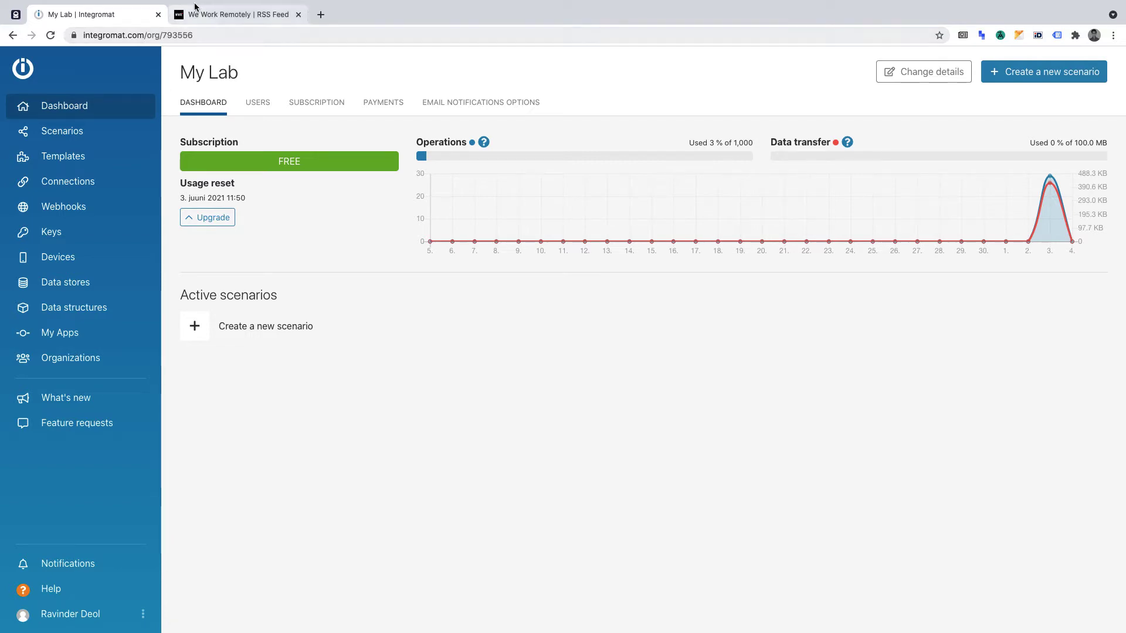
Step: Show the We Work Remotely RSS feed page listing remote-jobs.rss and per-category feed URLs
click(176, 18)
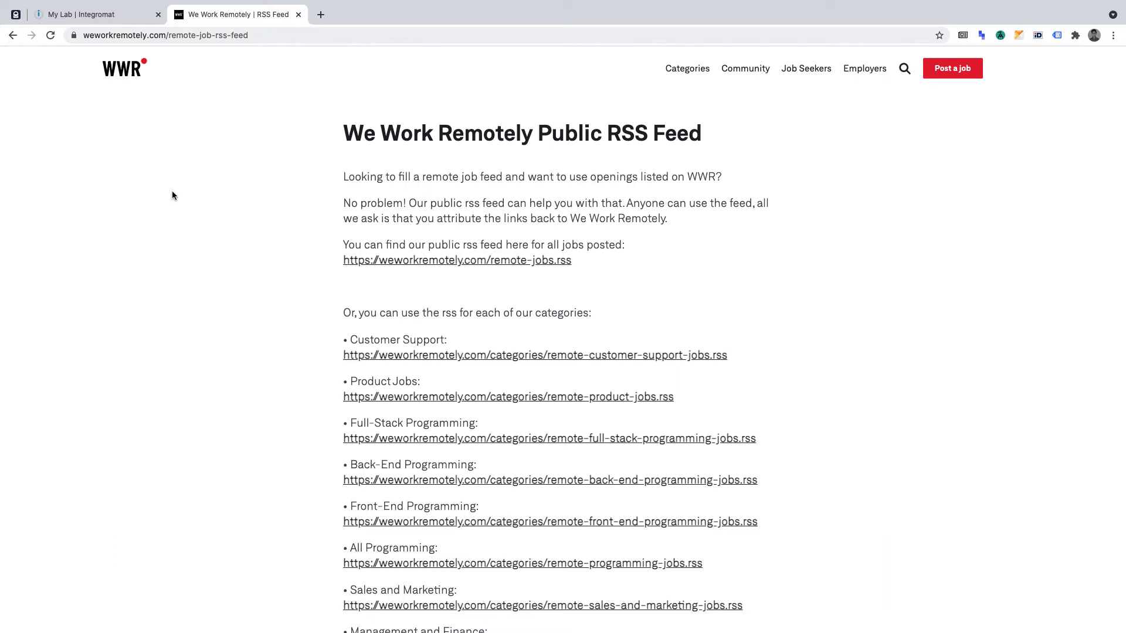
Step: Go back to Integromat and view the All scenarios page, which holds 0 scenarios
click(98, 14)
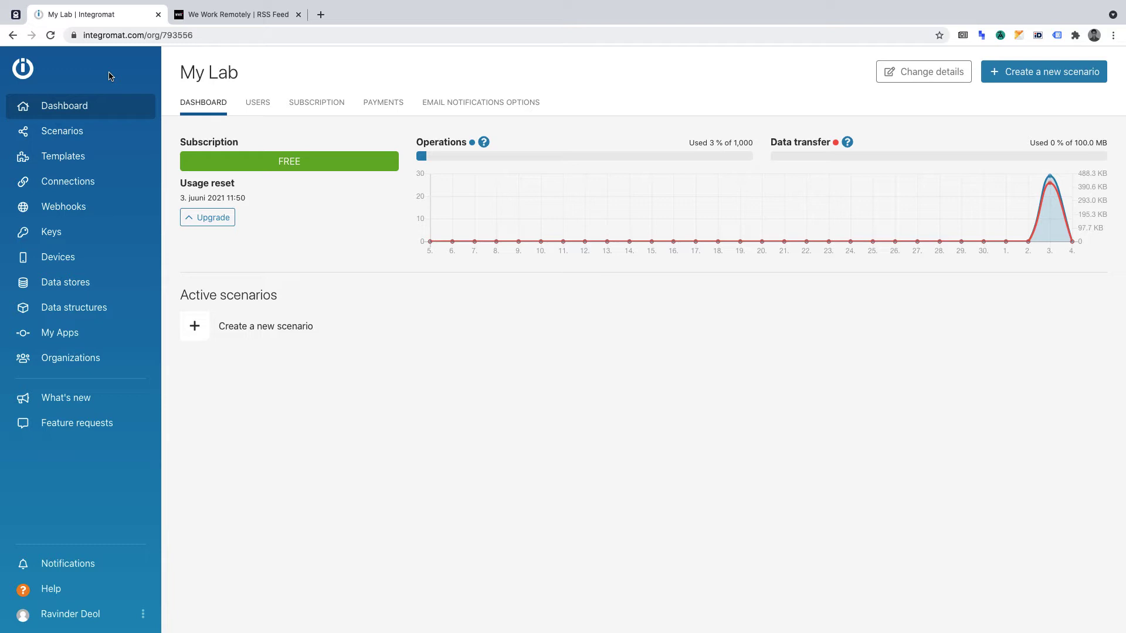
click(109, 135)
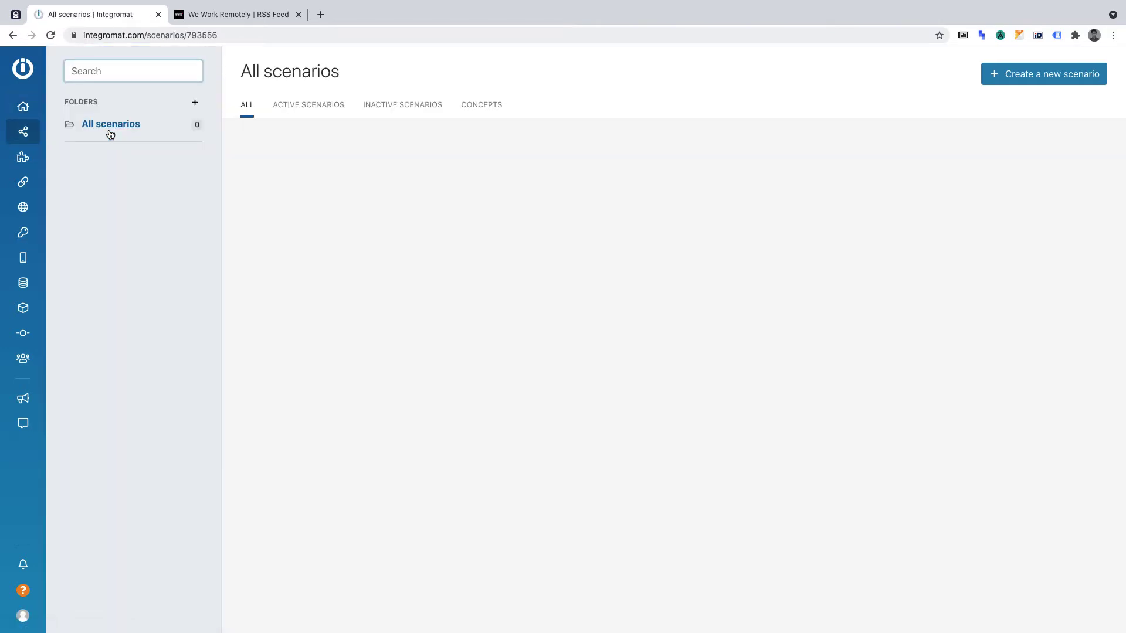
Step: Create a new scenario integrating the RSS and Email services and continue to the editor
click(1046, 78)
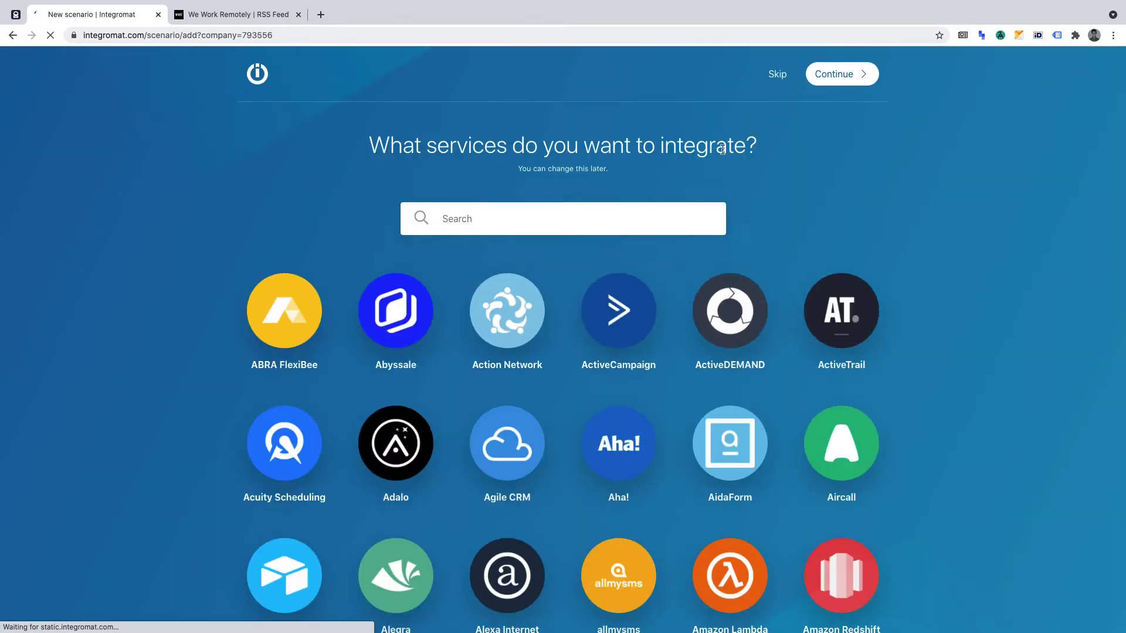
text(rss)
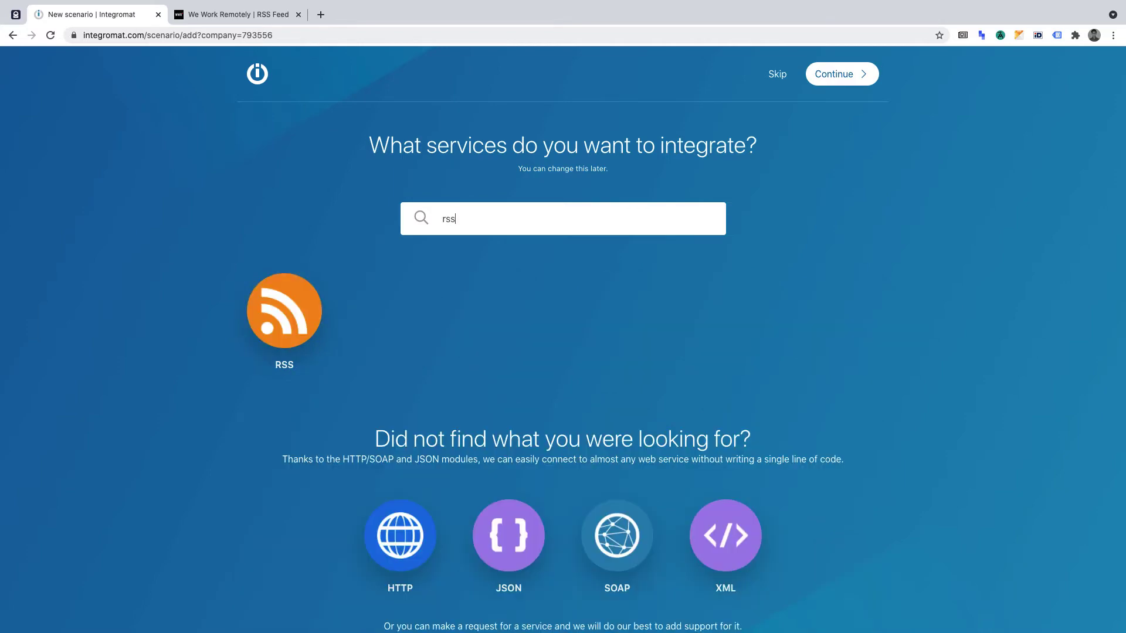
click(276, 309)
double_click(477, 213)
text(email)
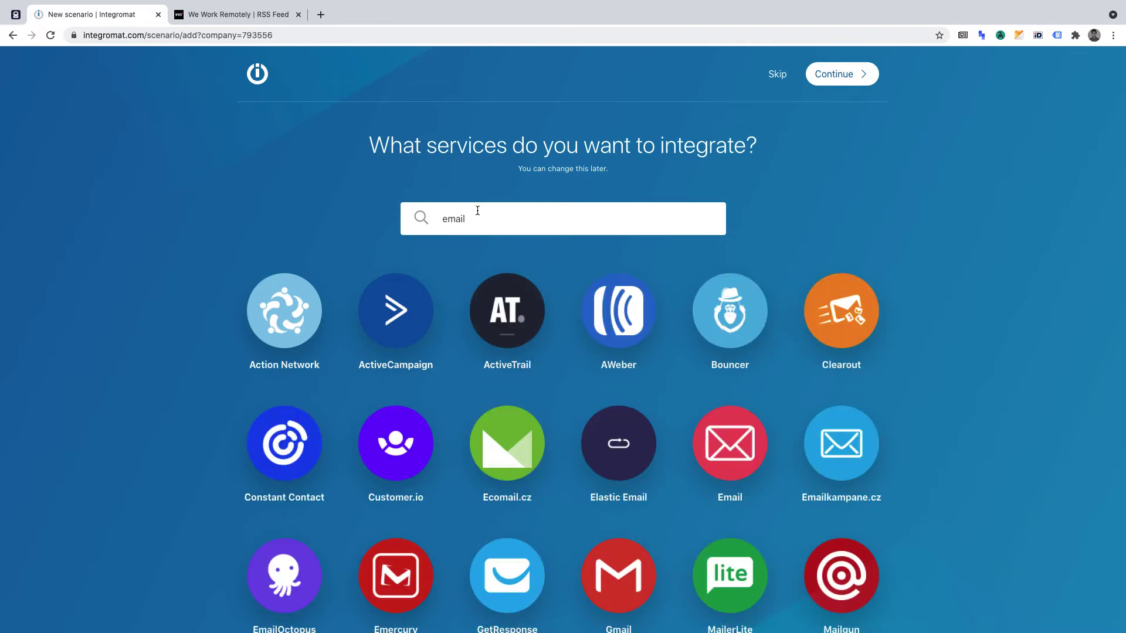
click(725, 438)
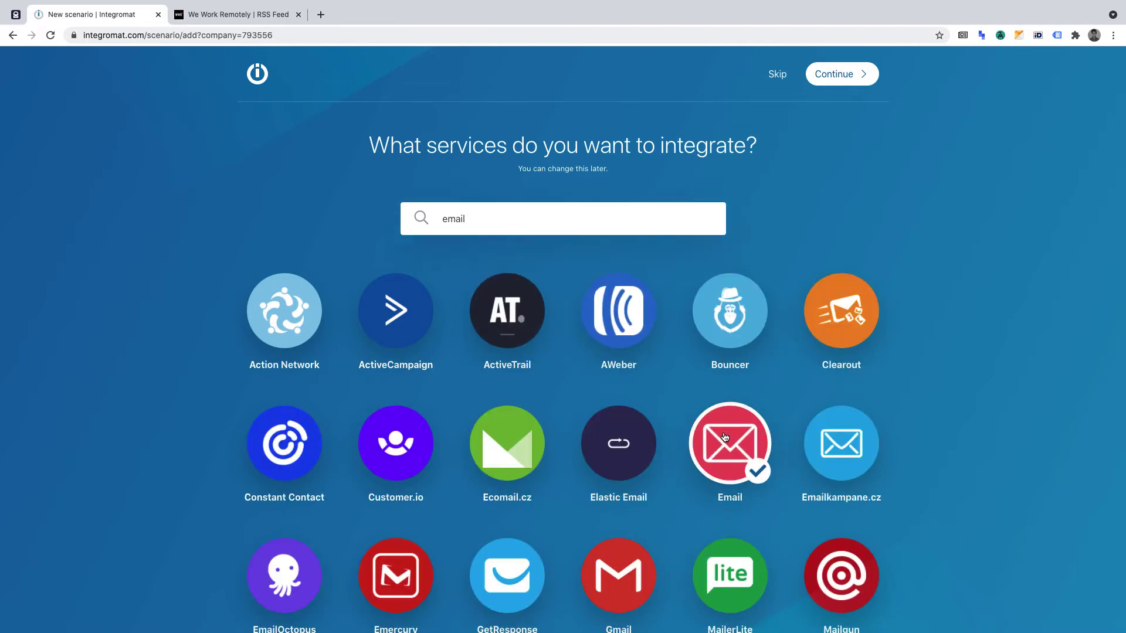
click(840, 75)
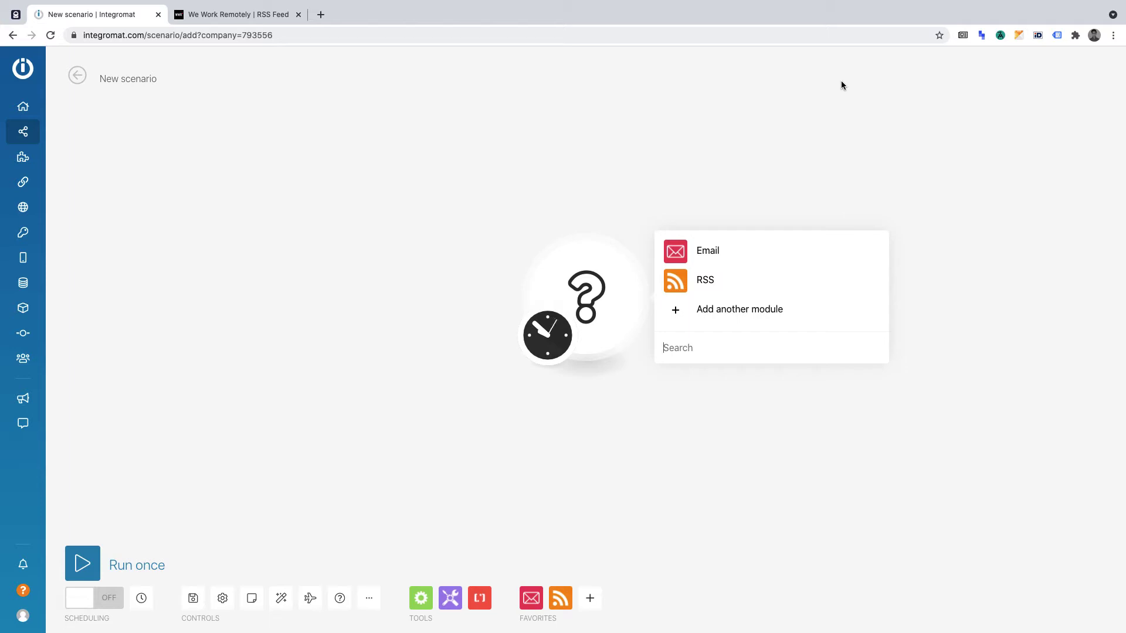
Step: Add an RSS 'Retrieve RSS feed items' module and focus its empty URL field
click(716, 287)
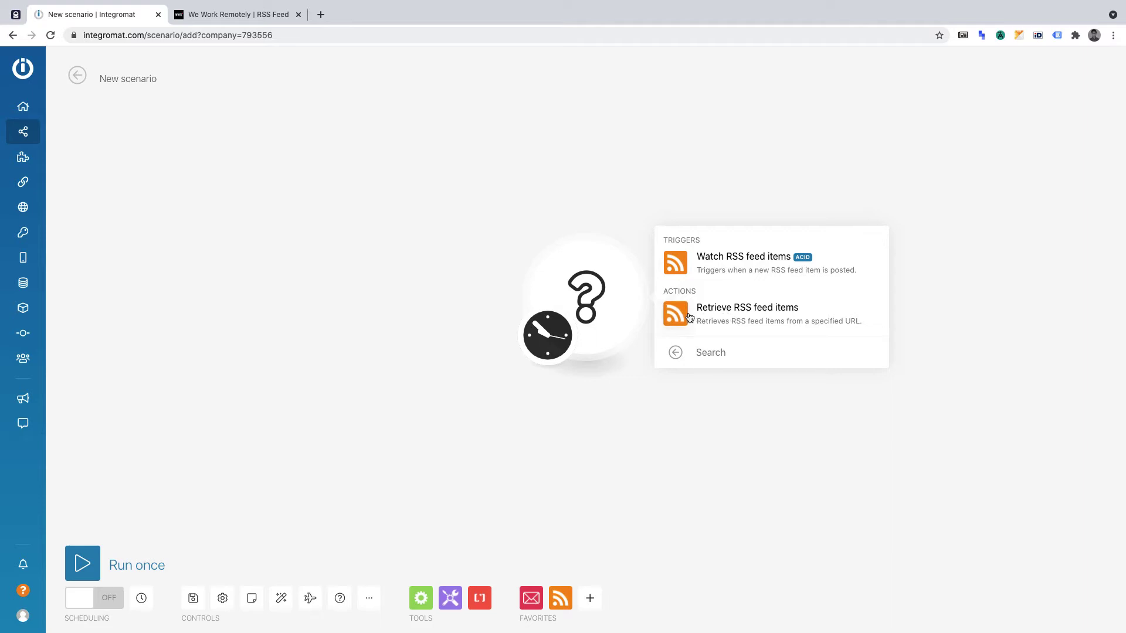
click(733, 317)
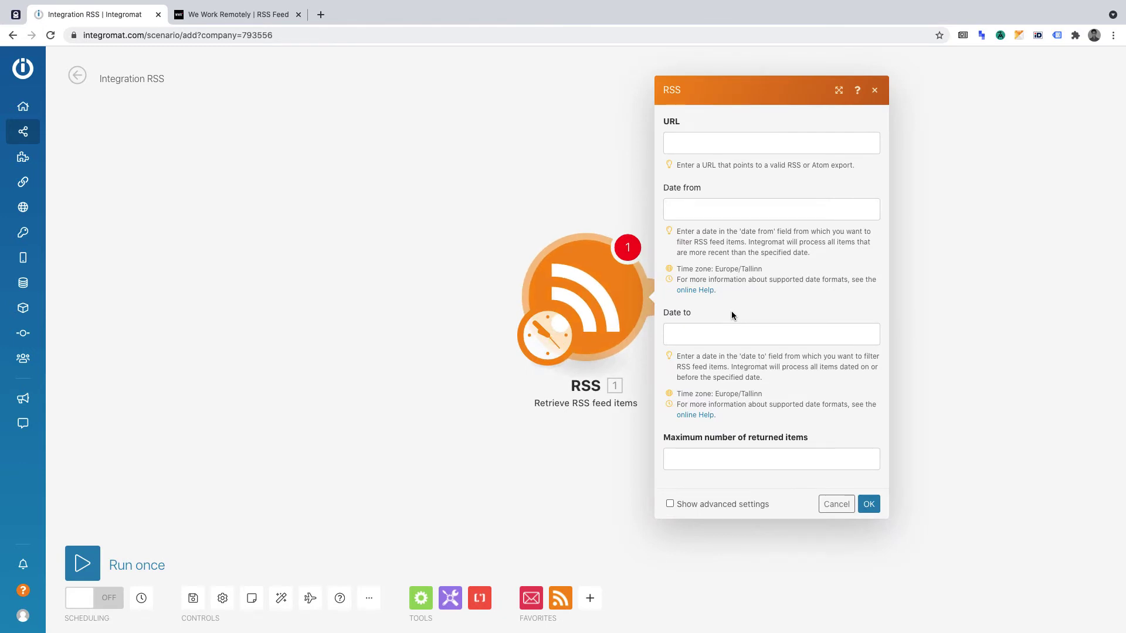
click(743, 149)
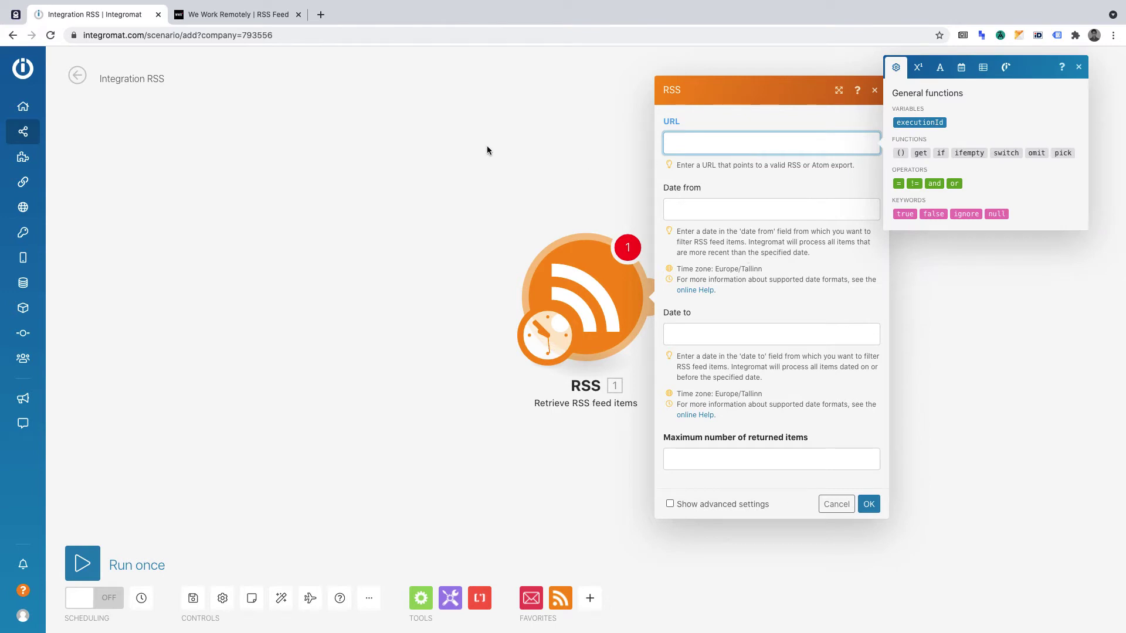
Step: On the We Work Remotely feed page, select the remote-sales-and-marketing-jobs.rss feed URL
click(205, 22)
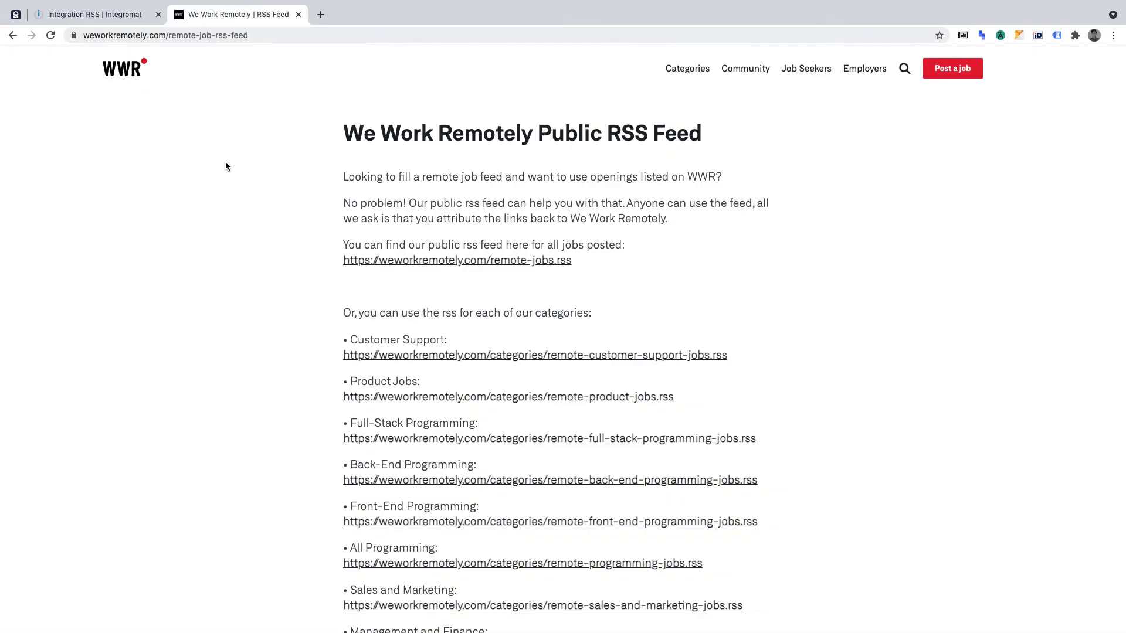
scroll(258, 302, down, 4)
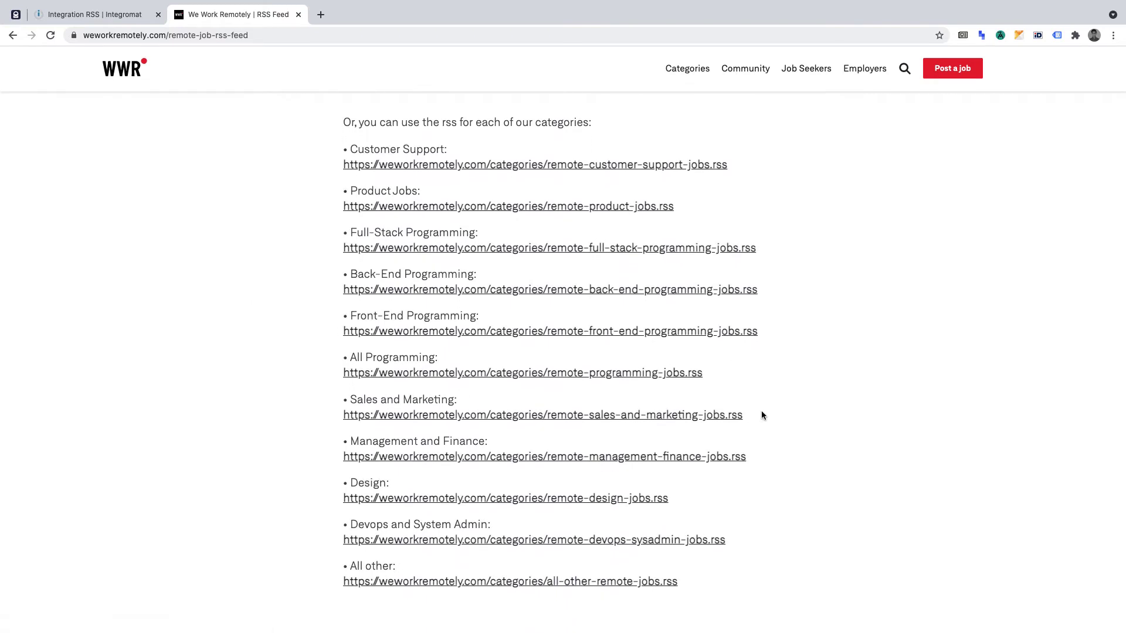
drag(746, 415, 339, 421)
key(ctrl+c)
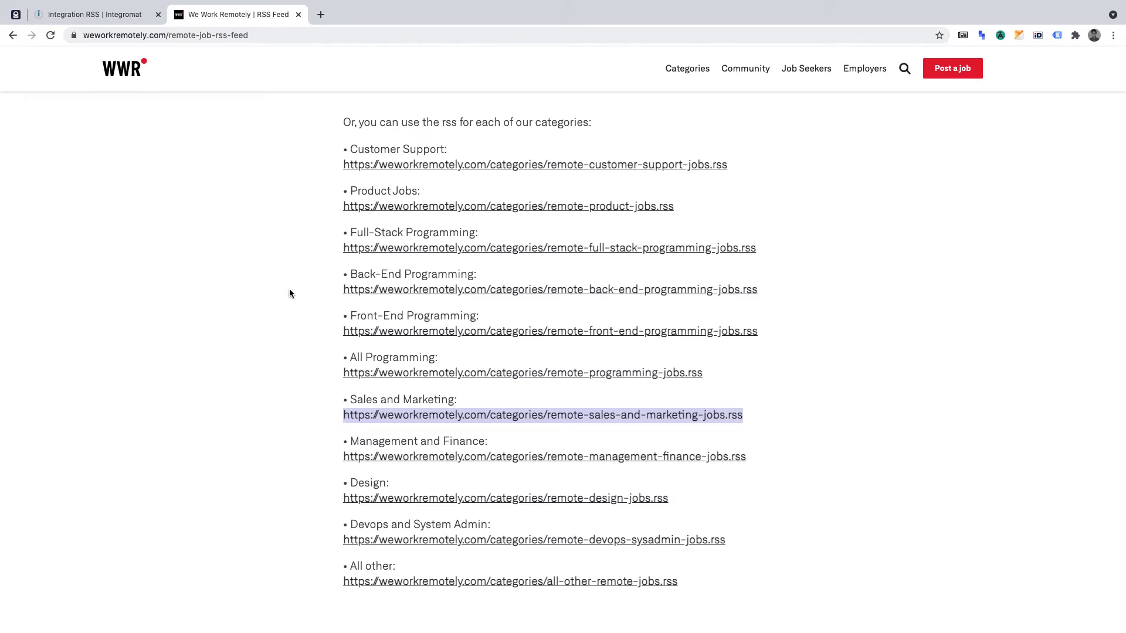
Step: Paste the Sales and Marketing feed URL, set Date from 2021-05-03, maximum 2 items, and save
click(113, 15)
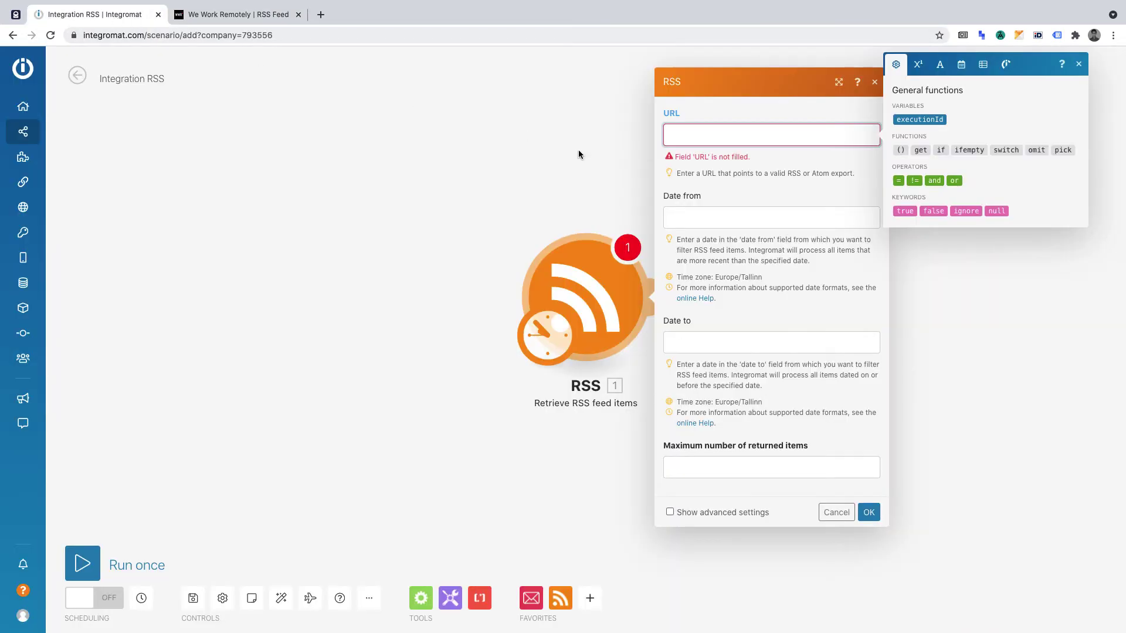
key(ctrl+v)
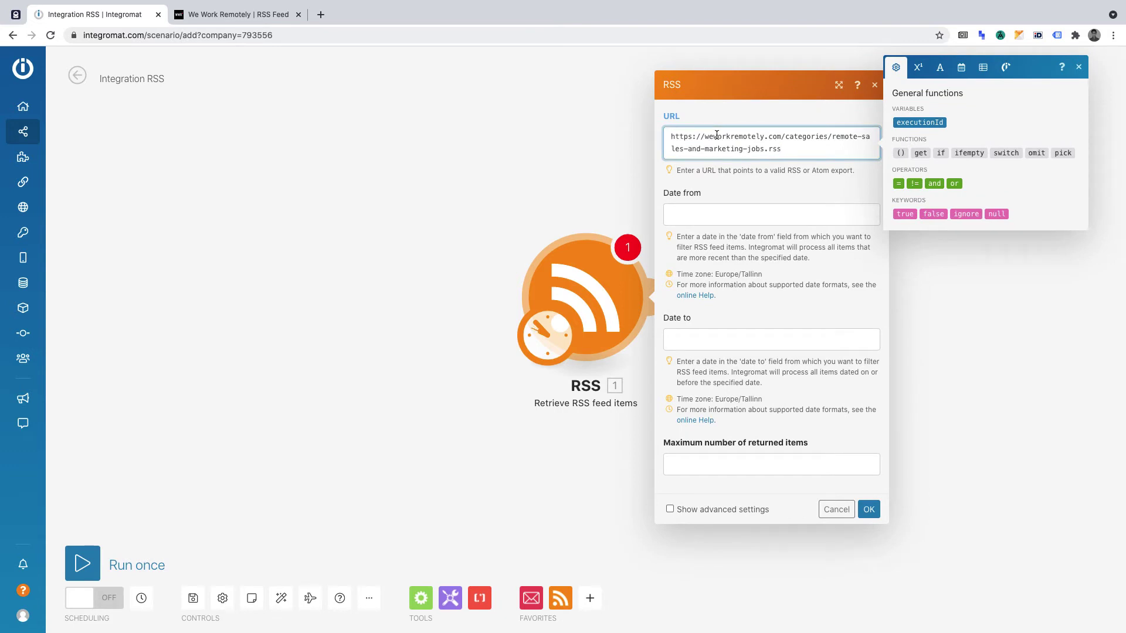
click(742, 215)
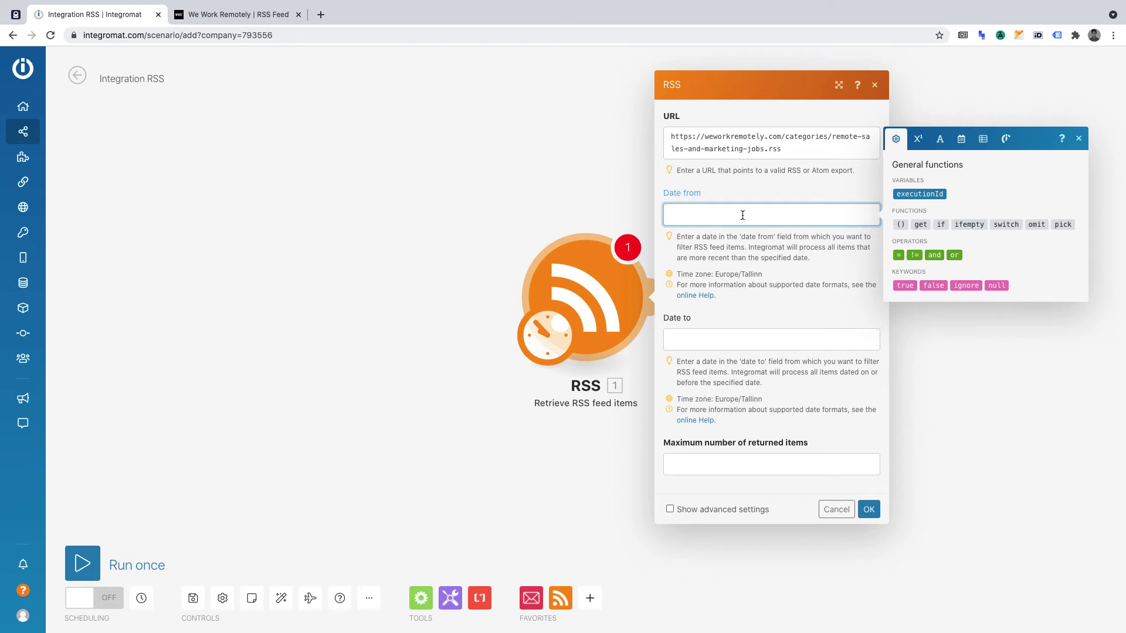
text(2021-05-03)
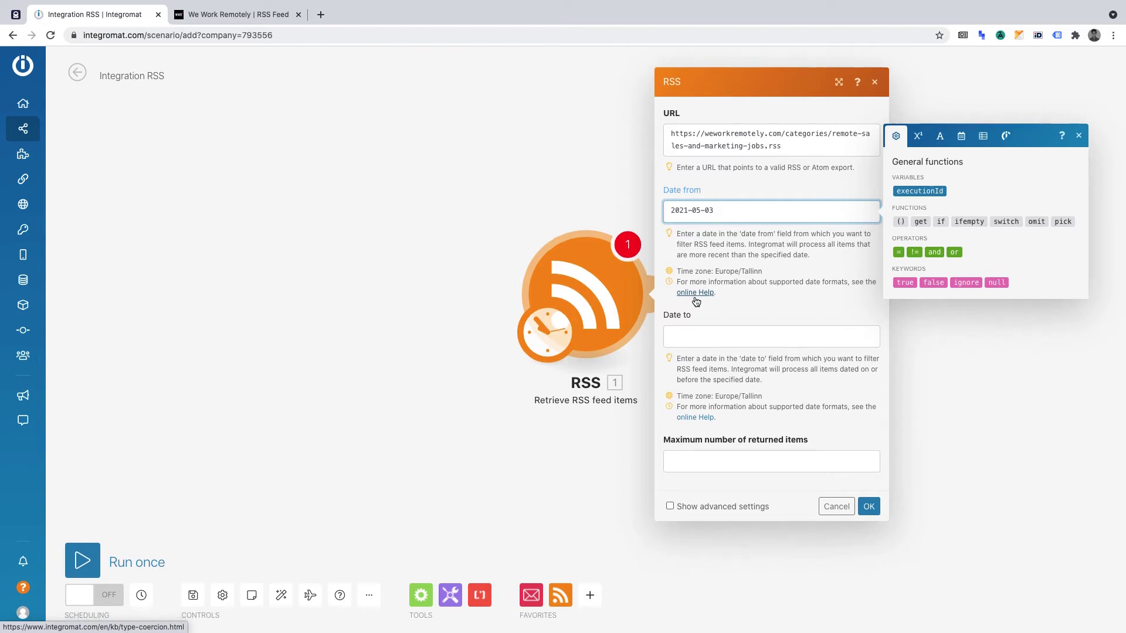
click(737, 460)
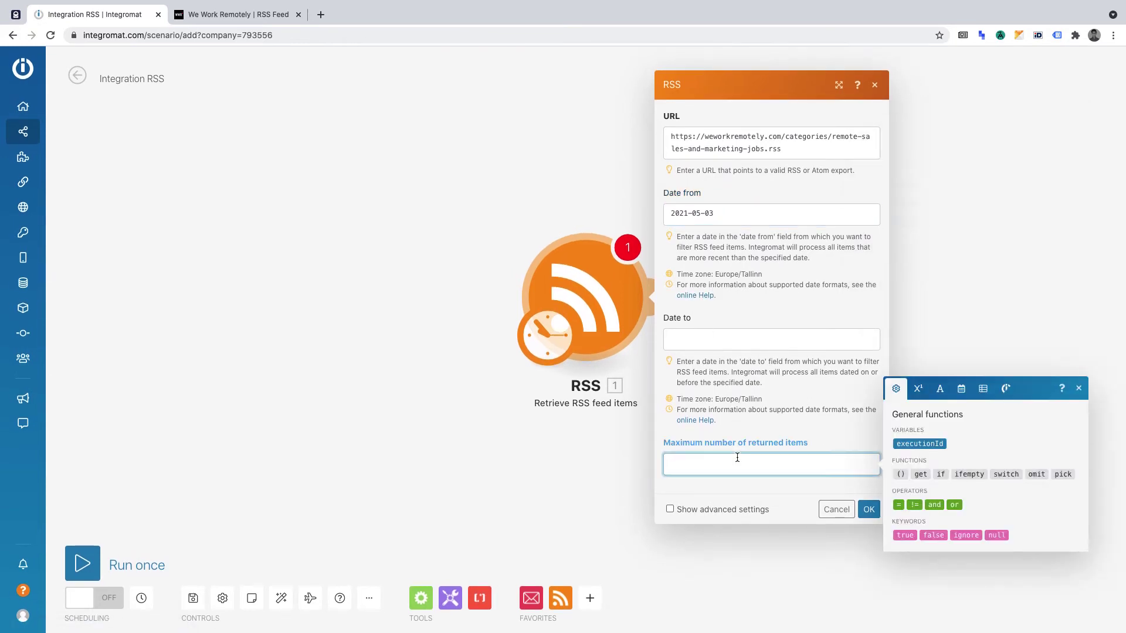
text(2)
click(869, 509)
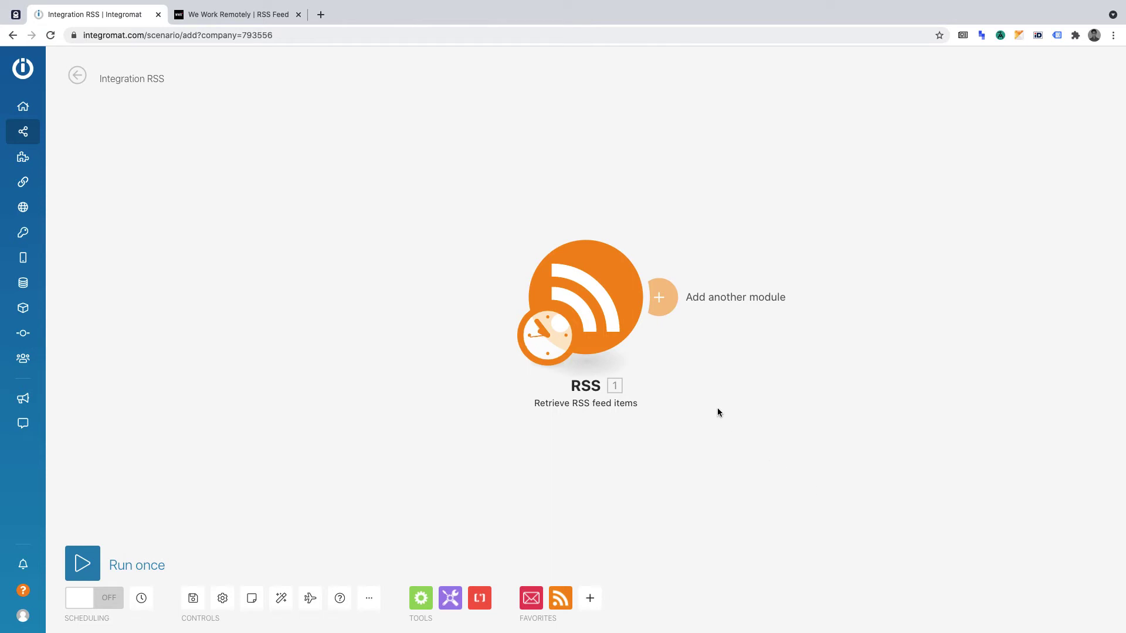
Step: Add an Email 'Send me an Email' module after the RSS module
click(659, 298)
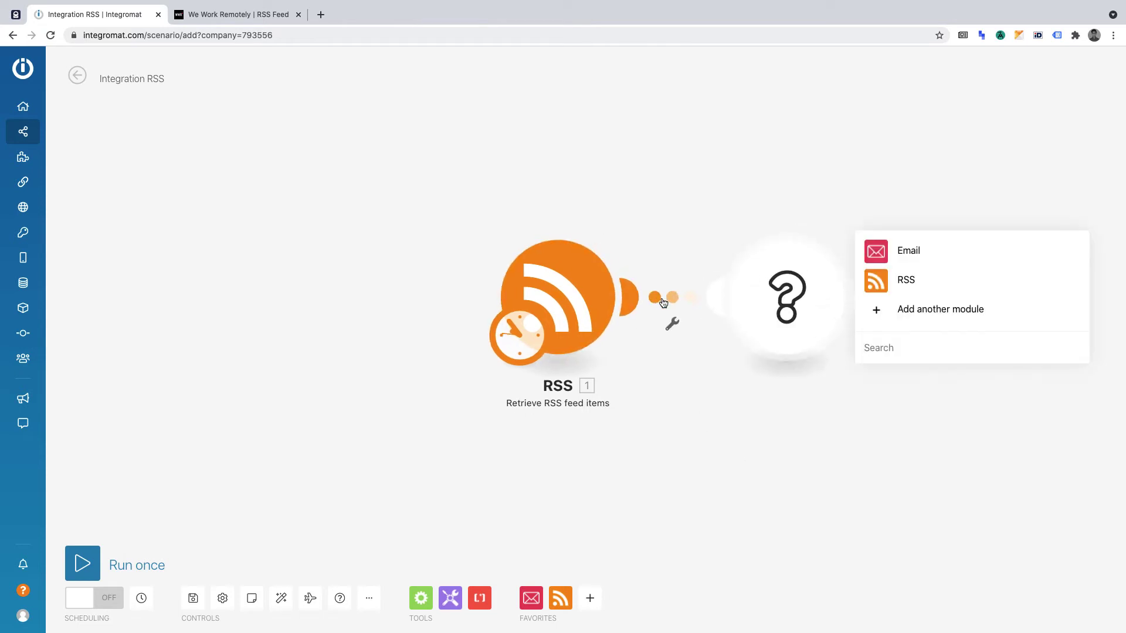
click(886, 251)
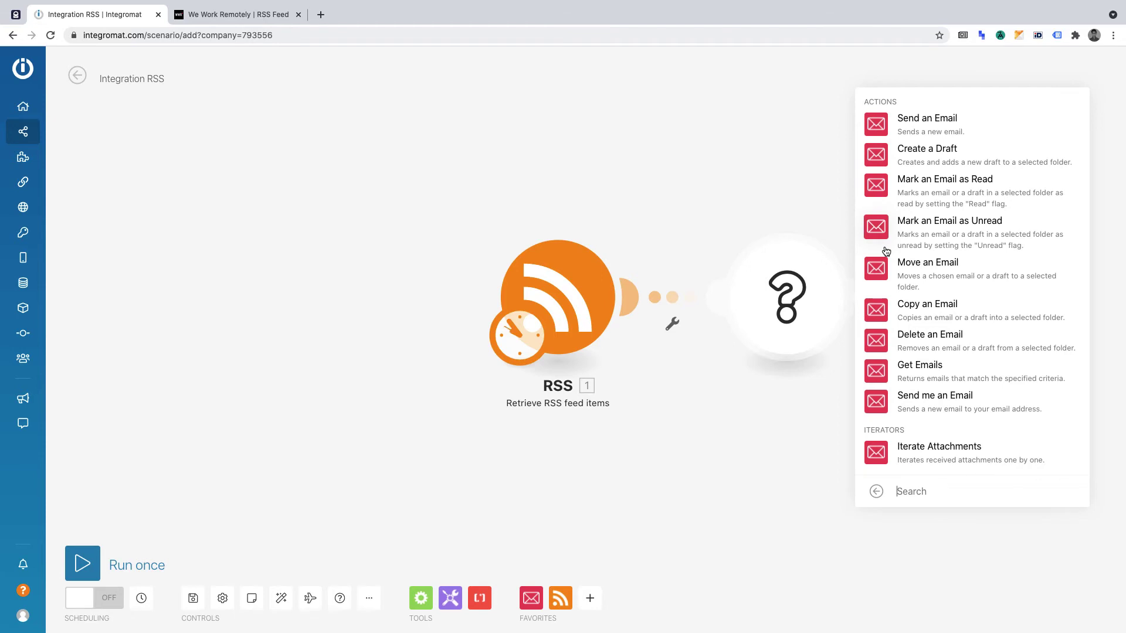
click(935, 399)
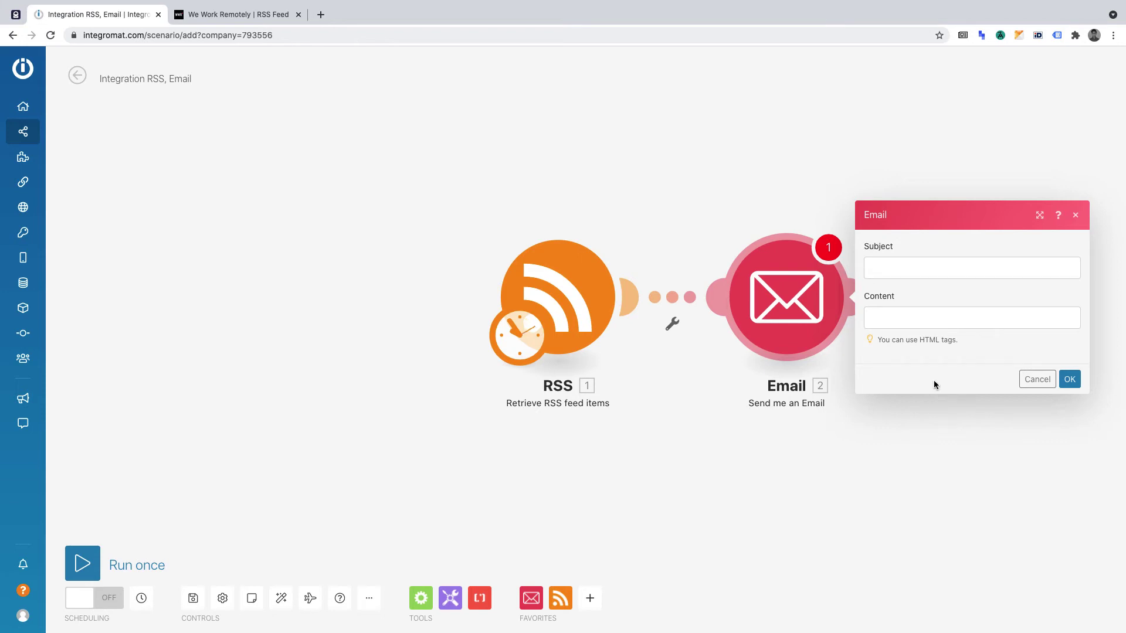
Step: Map 1. Title into Subject and 1. Title, 1. URL, 1. Description on separate Content lines, then save
click(935, 271)
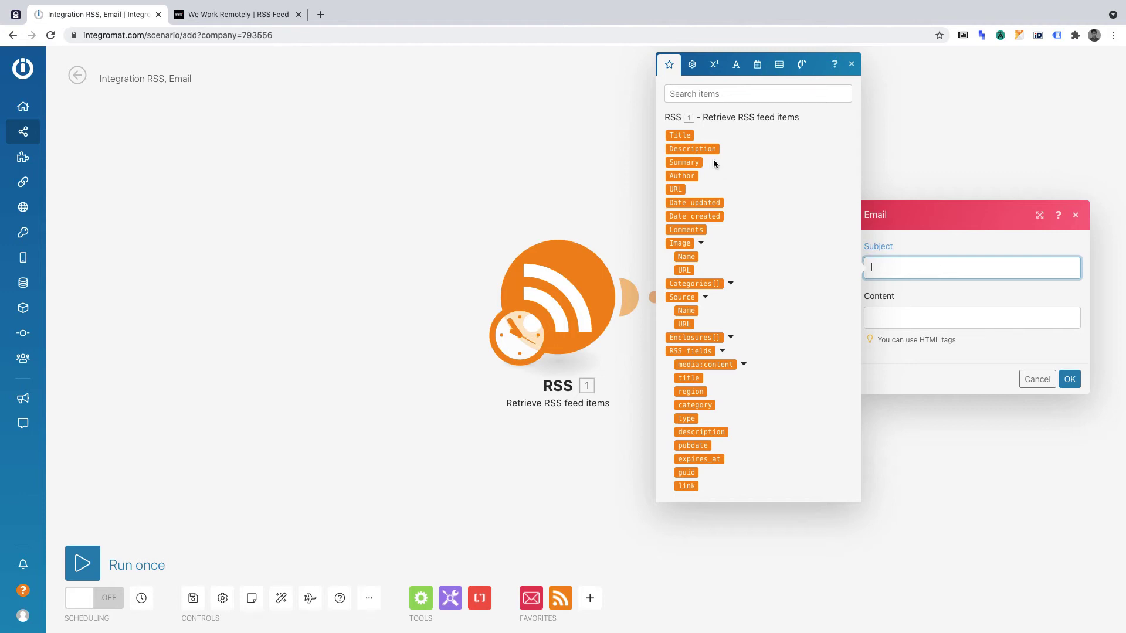
click(682, 135)
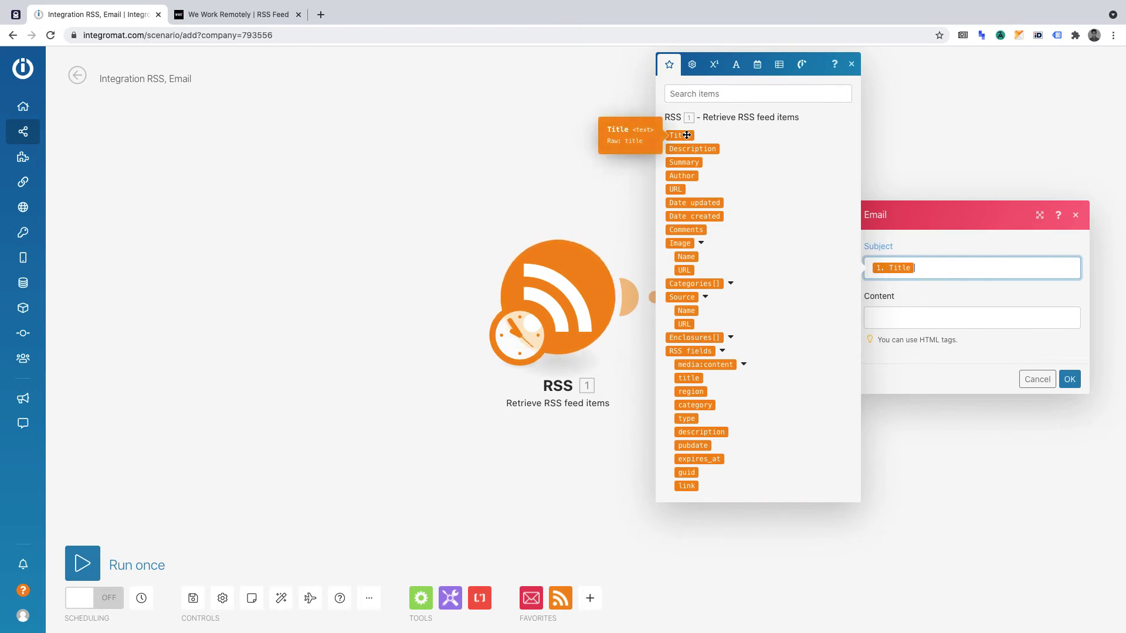
click(902, 314)
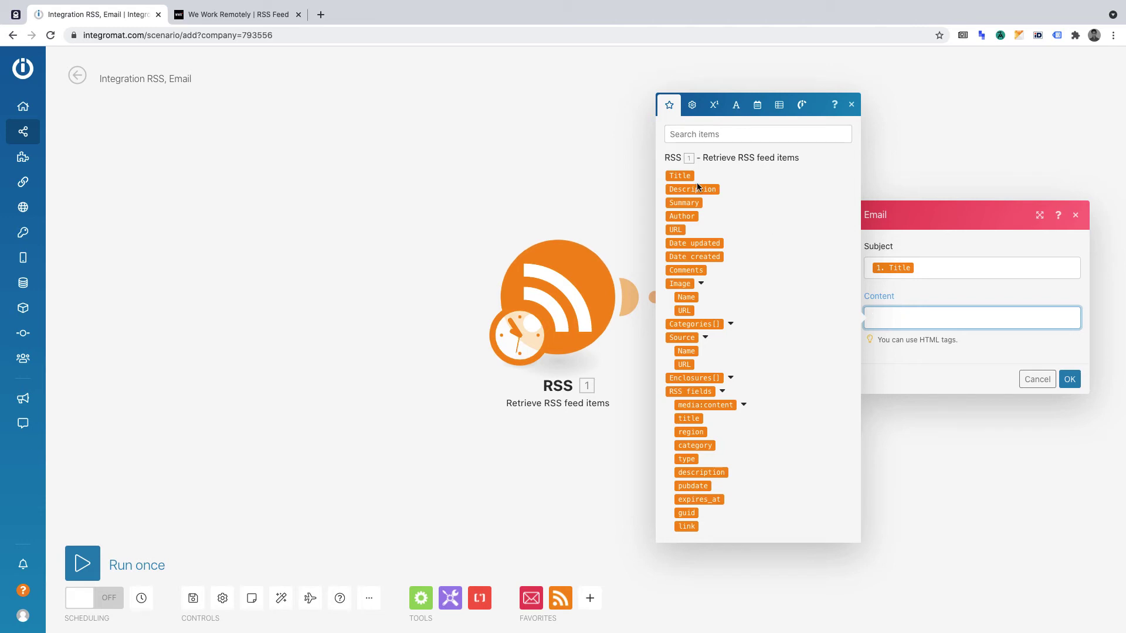
click(685, 176)
key(Return)
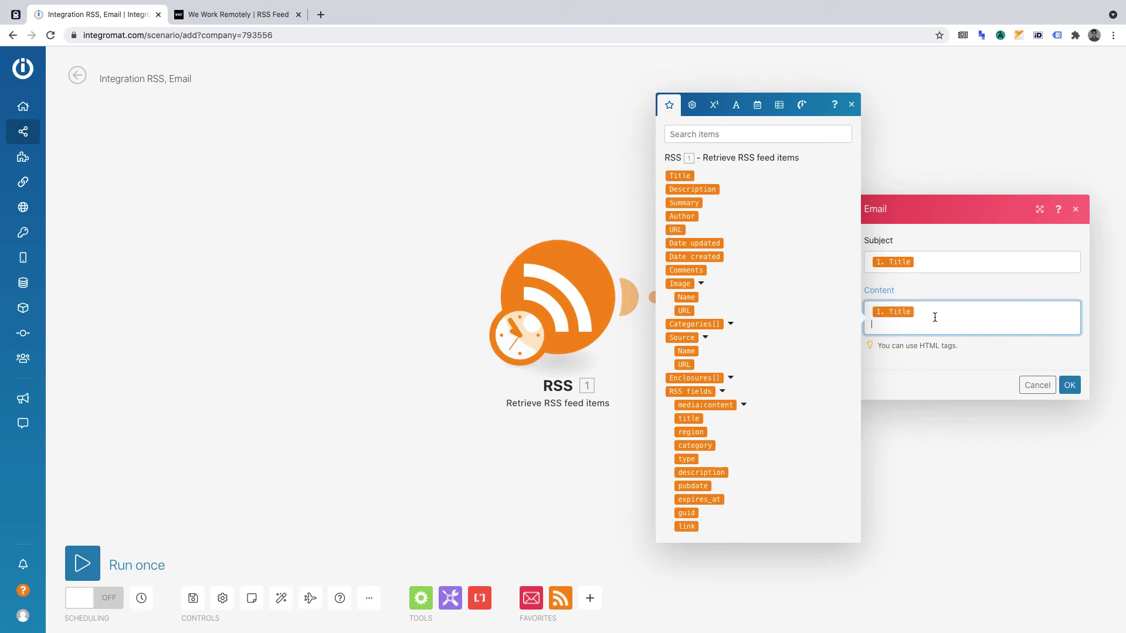
click(676, 231)
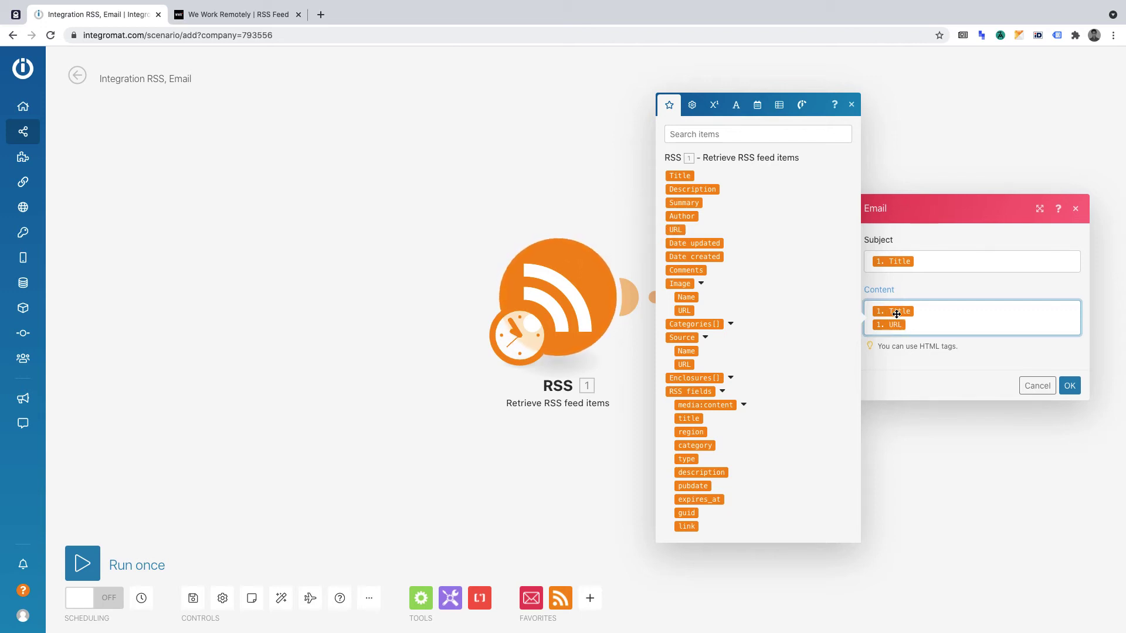
key(Return)
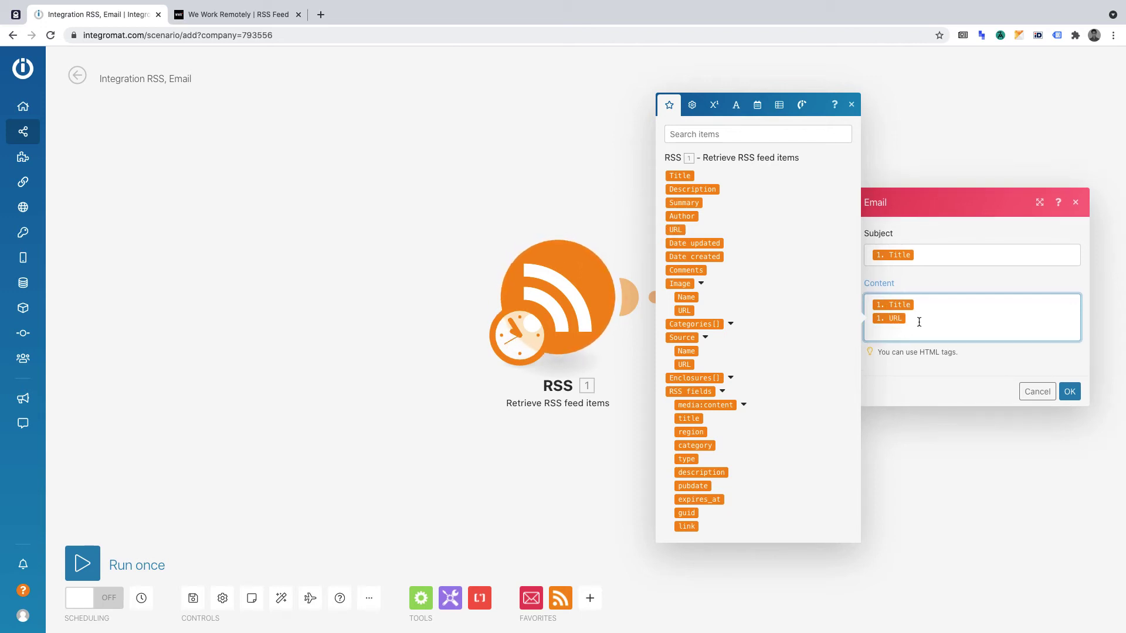
click(711, 189)
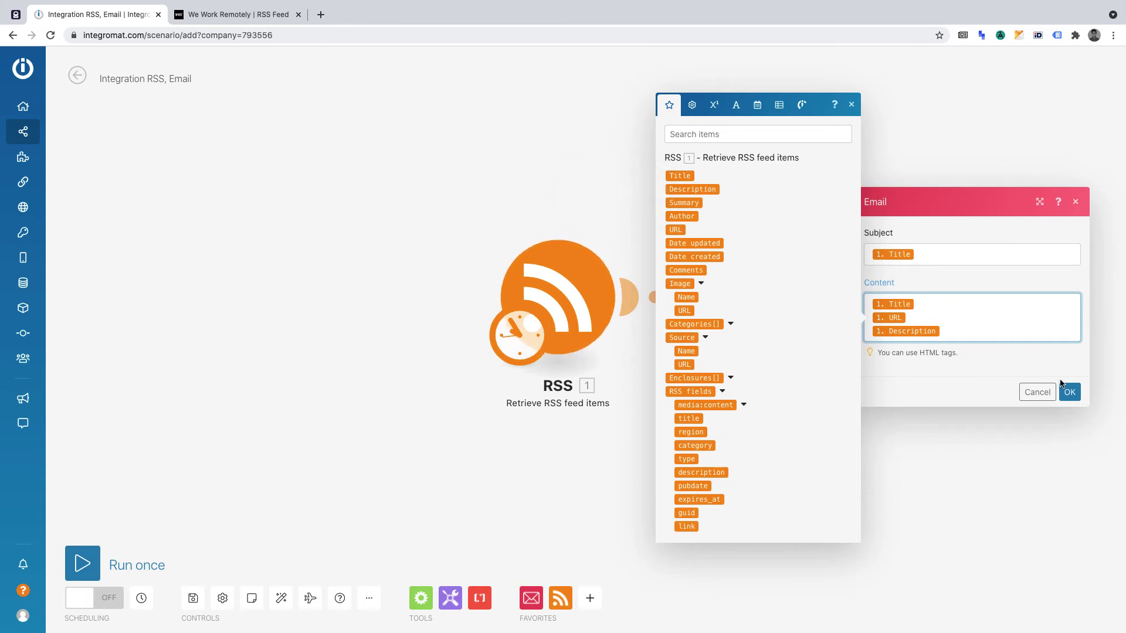
click(1068, 392)
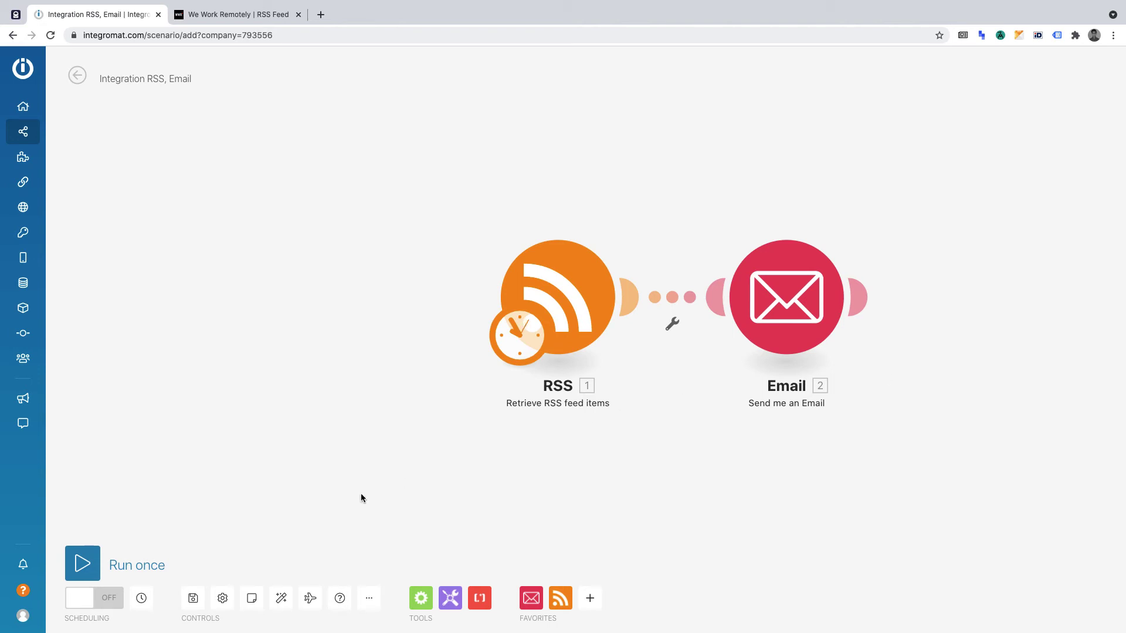
Step: Set the scenario schedule to run Every day at 10:00
click(141, 599)
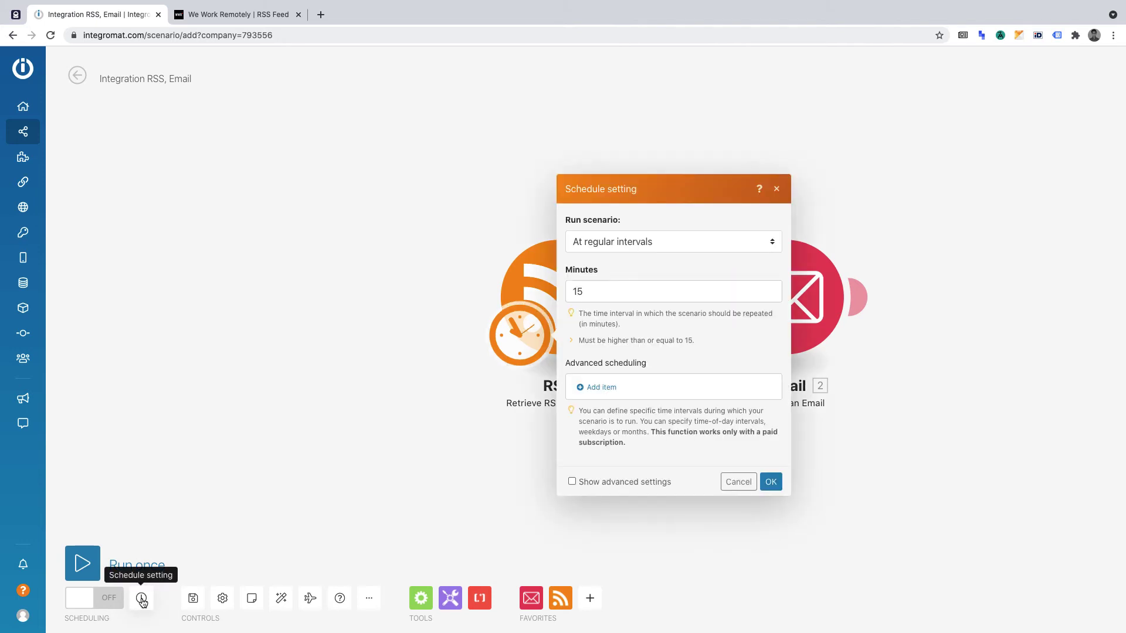
click(612, 243)
click(618, 270)
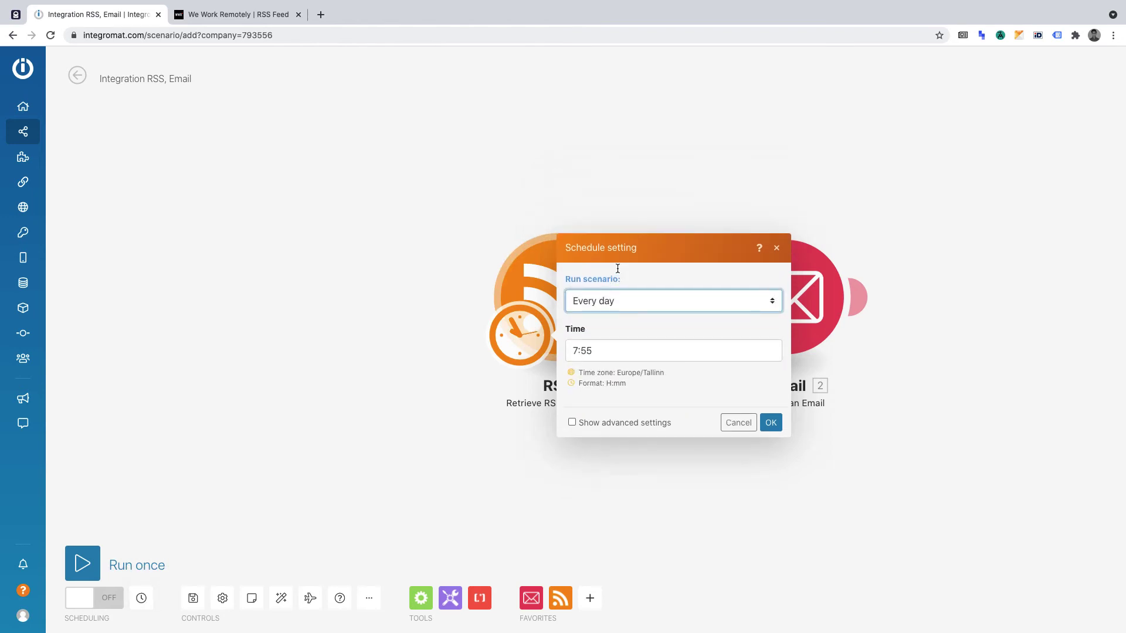
click(570, 350)
text(10)
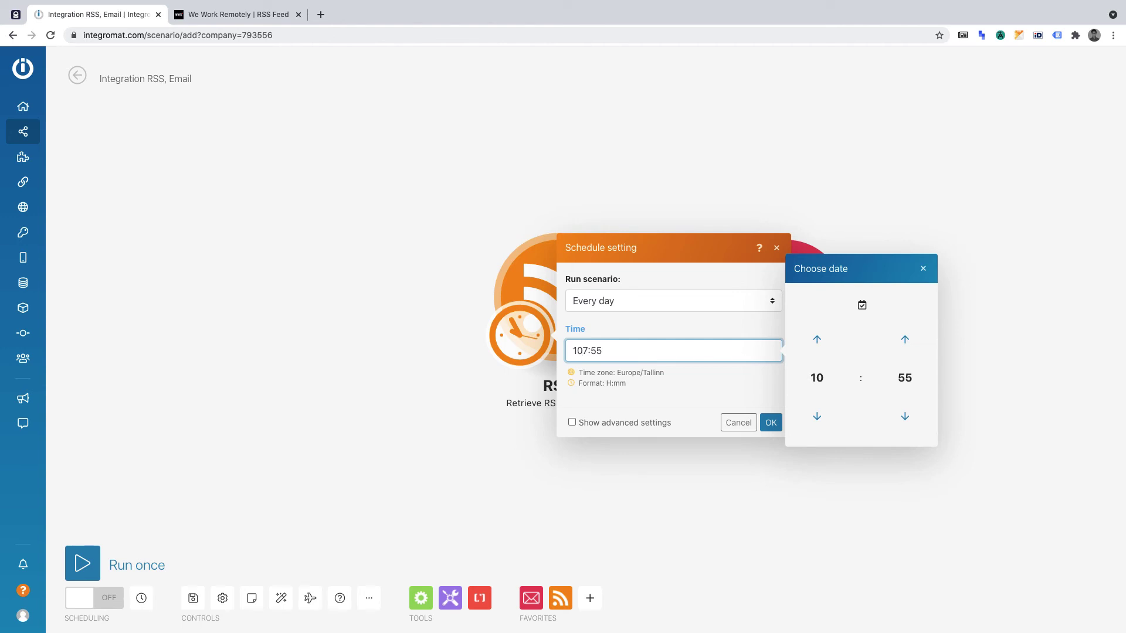
text(:00)
key(End)
key(BackSpace)
key(BackSpace)
key(BackSpace)
key(BackSpace)
click(768, 422)
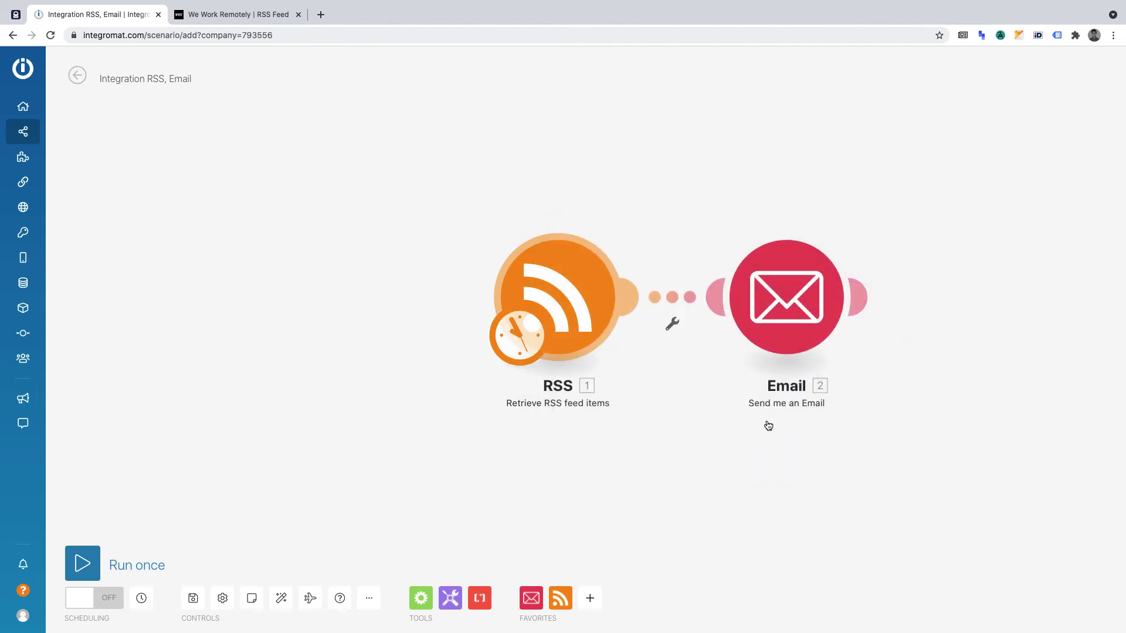
Step: Auto-align the modules and rename the scenario to 'sales and marketing - wwr'
click(282, 598)
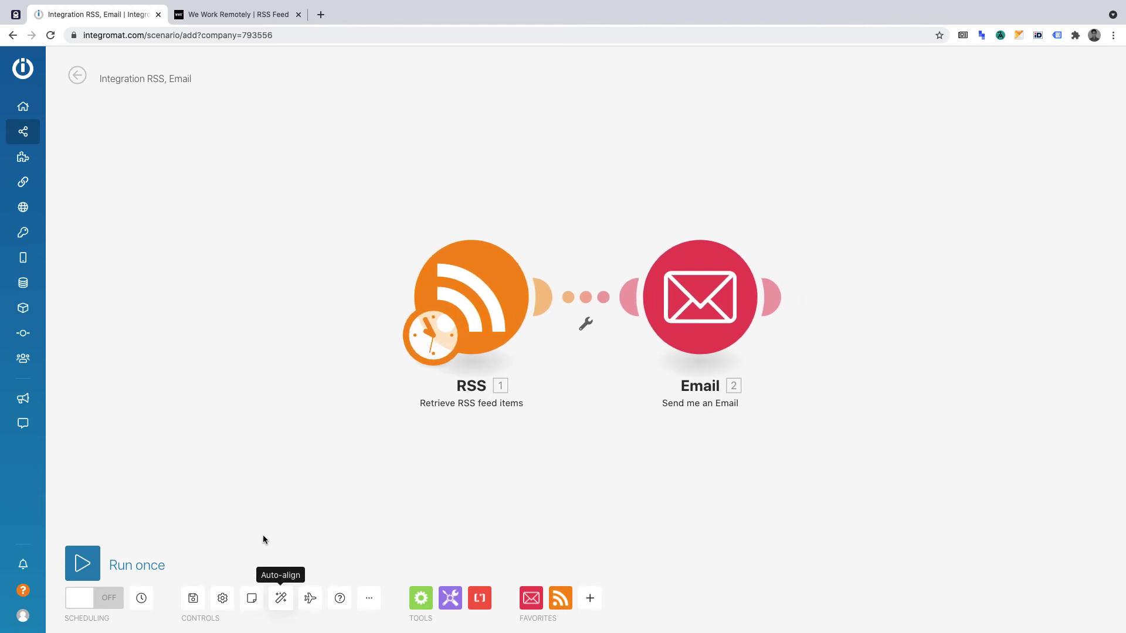
click(150, 78)
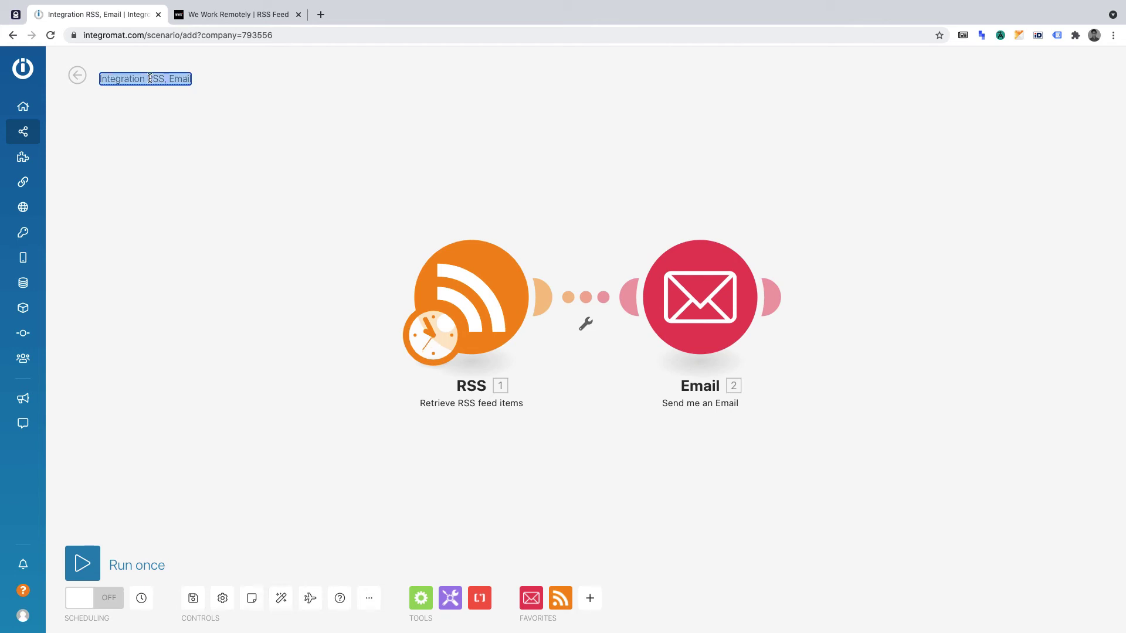
text(sales and marketi)
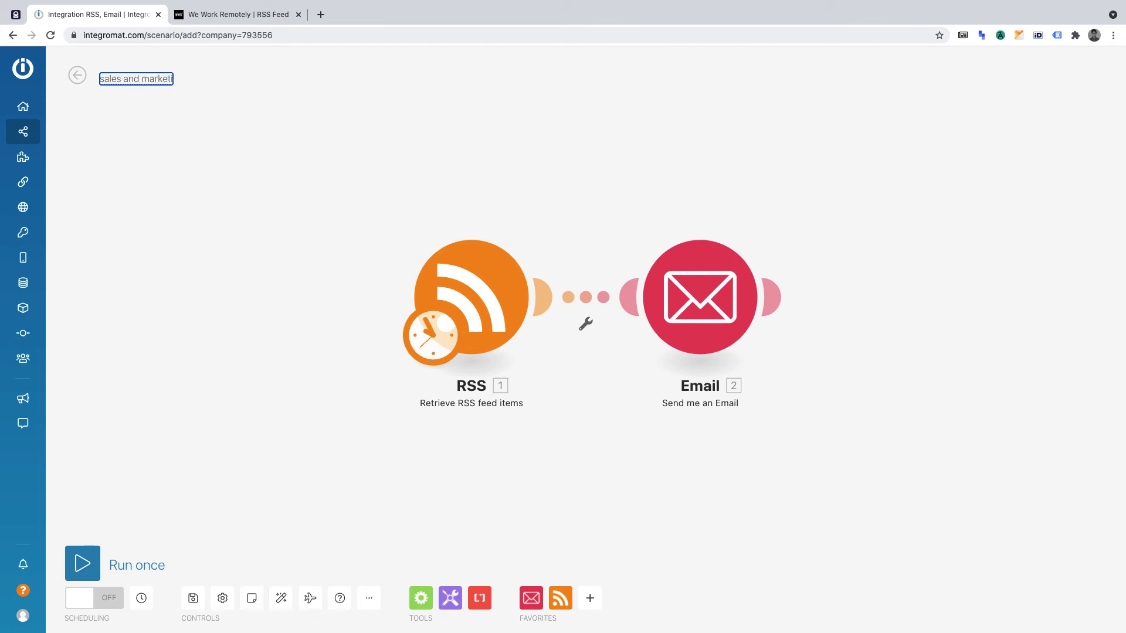
text(ng - wwr)
click(159, 106)
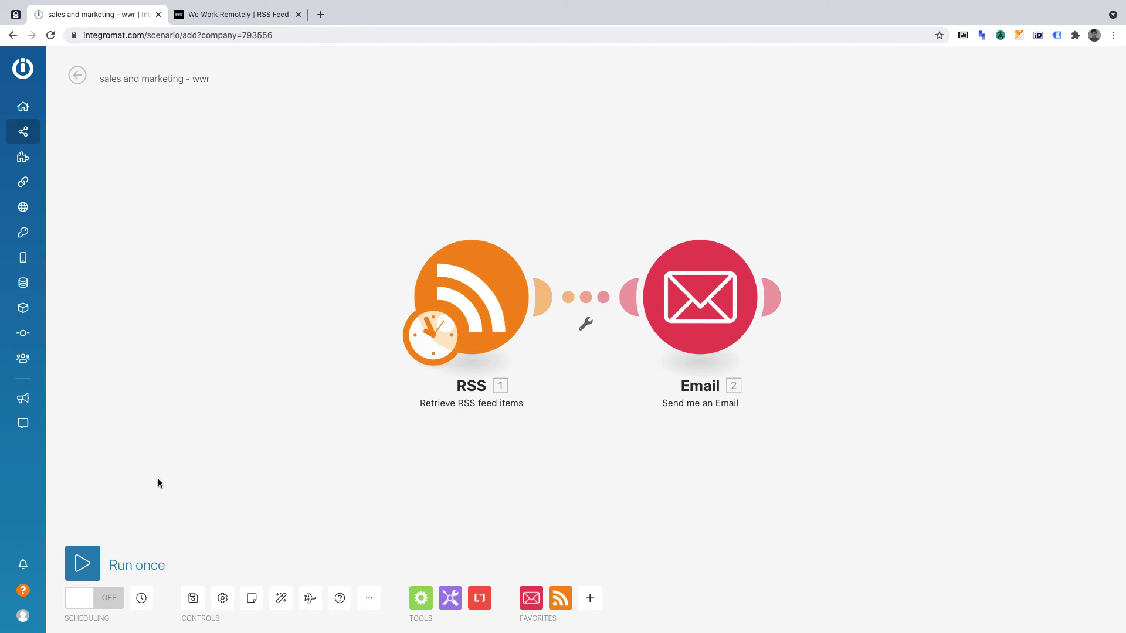
Step: Test-run the scenario once and check the resulting EventMobi job email in ProtonMail
click(83, 563)
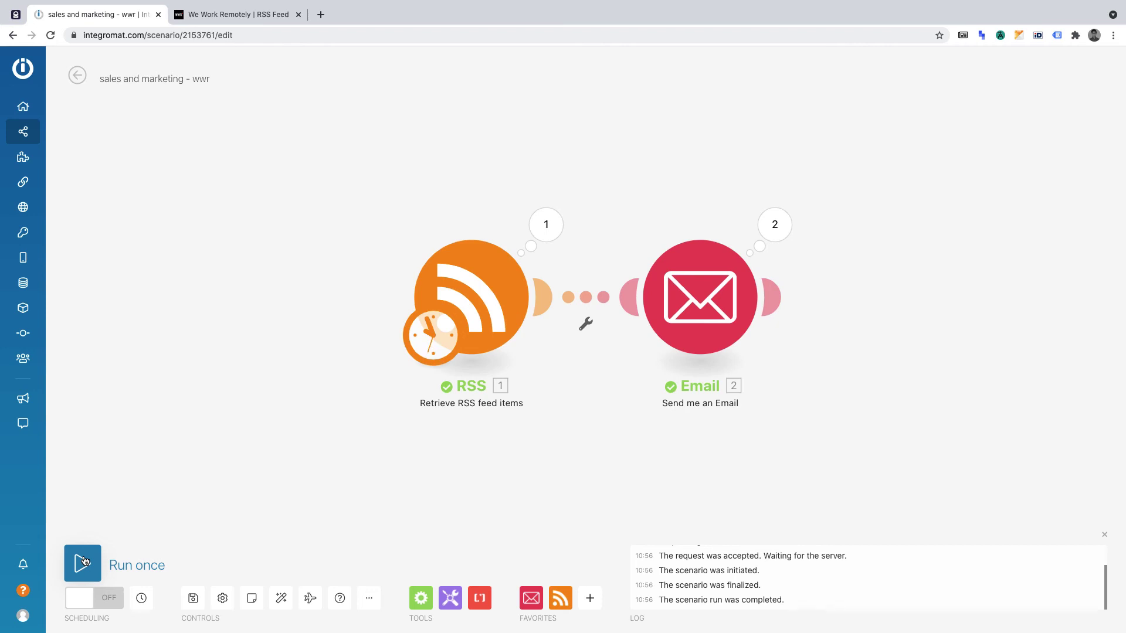
key(super+1)
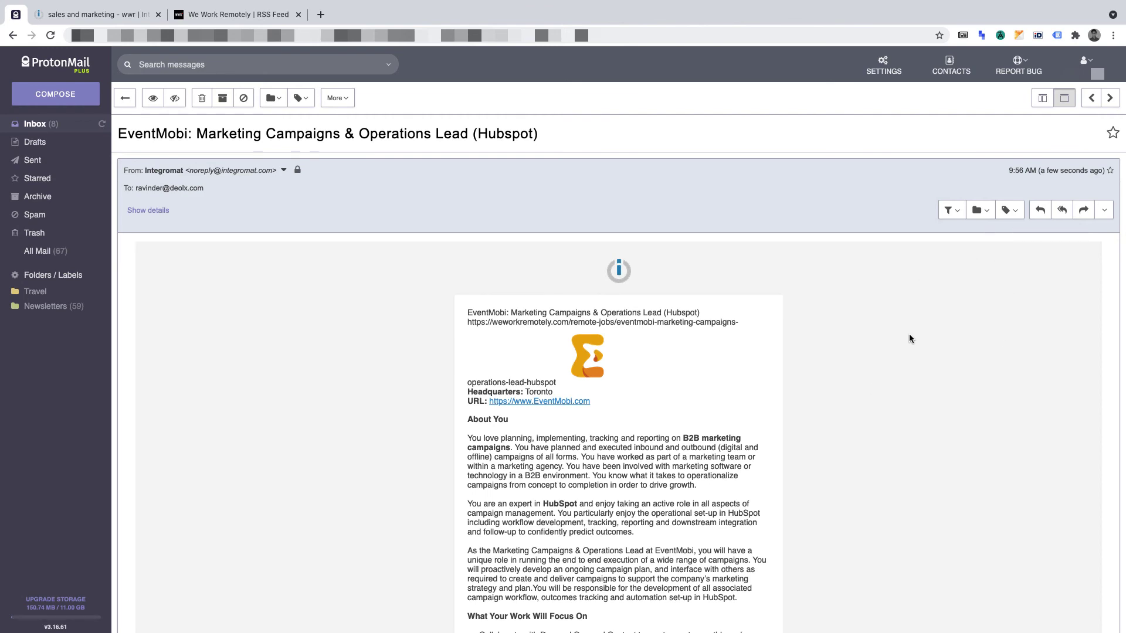
Step: Read the EventMobi Marketing Campaigns & Operations Lead email to its footer, then return to Integromat
scroll(909, 339, down, 7)
scroll(909, 336, down, 6)
scroll(909, 339, down, 6)
scroll(909, 338, down, 4)
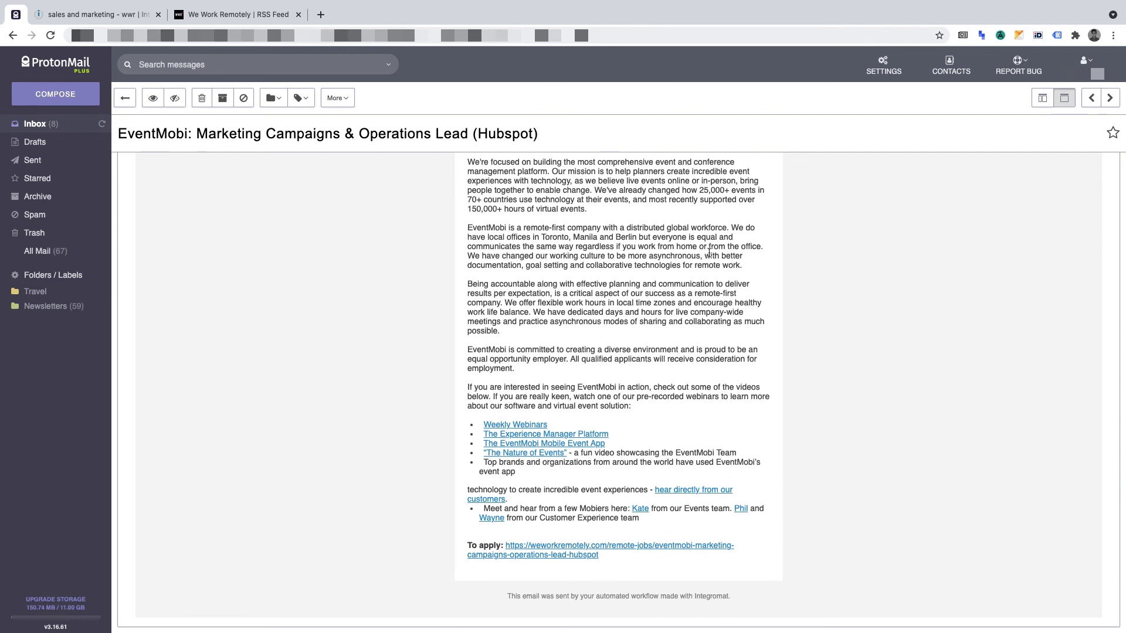
click(124, 15)
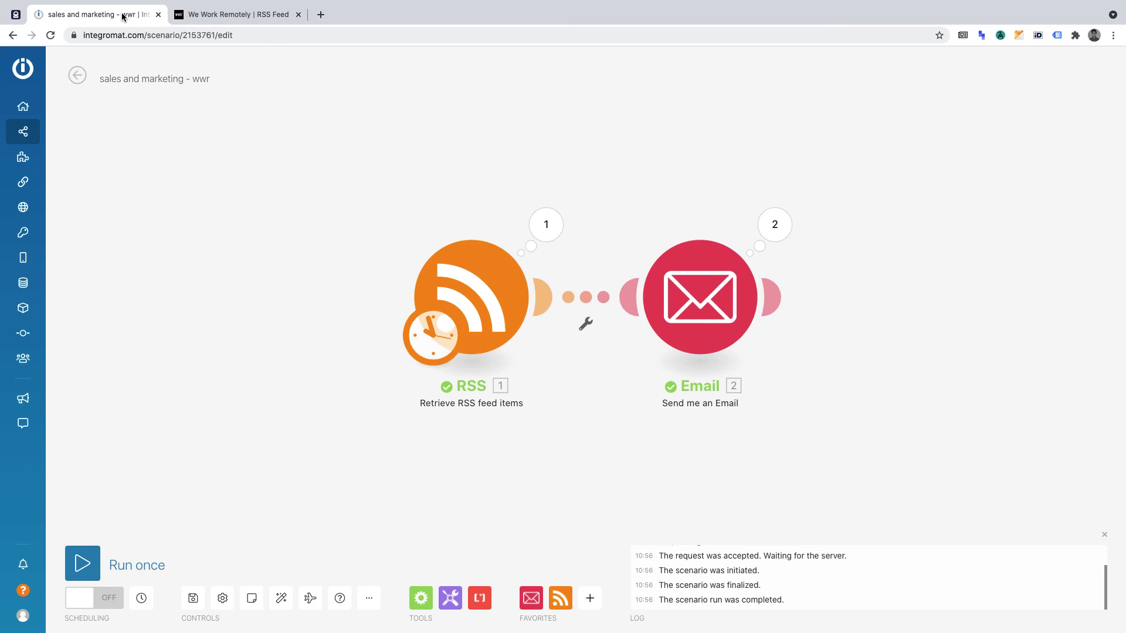
Step: Turn scheduling ON for 'sales and marketing - wwr' and view its overview showing the successful run
click(92, 600)
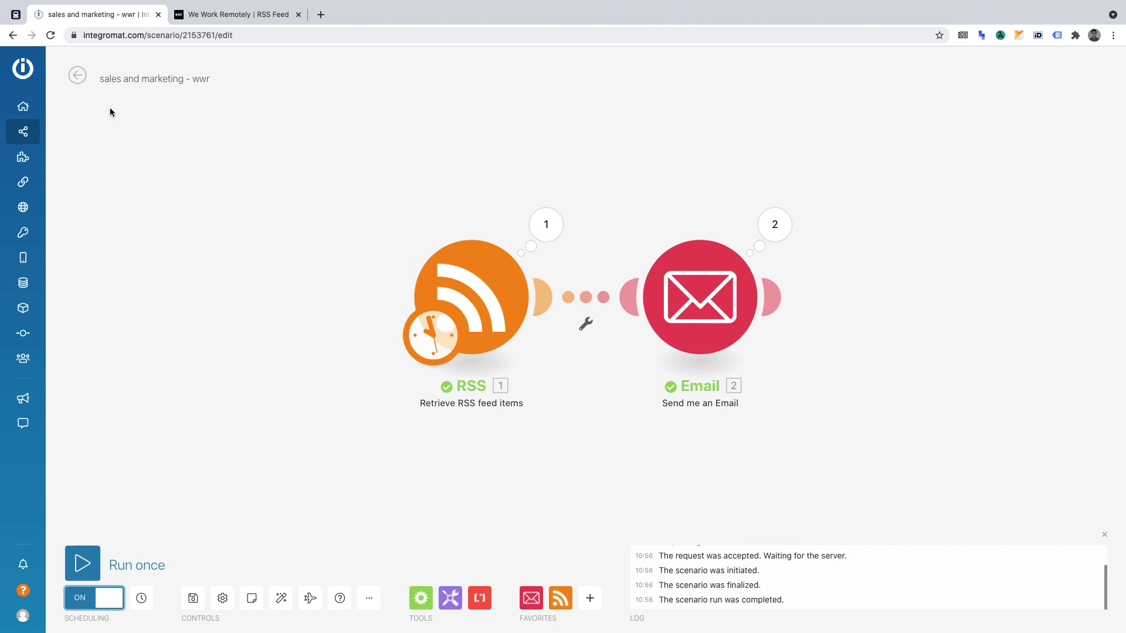
click(77, 76)
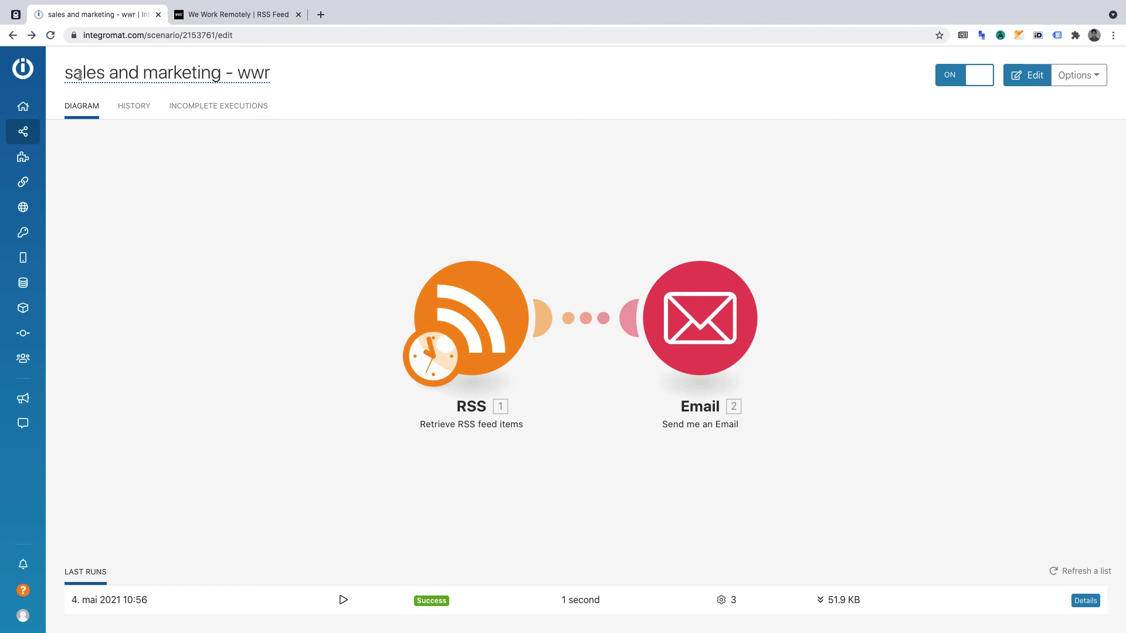
Step: Show All scenarios, with 'sales and marketing - wwr' listed as ON
click(36, 137)
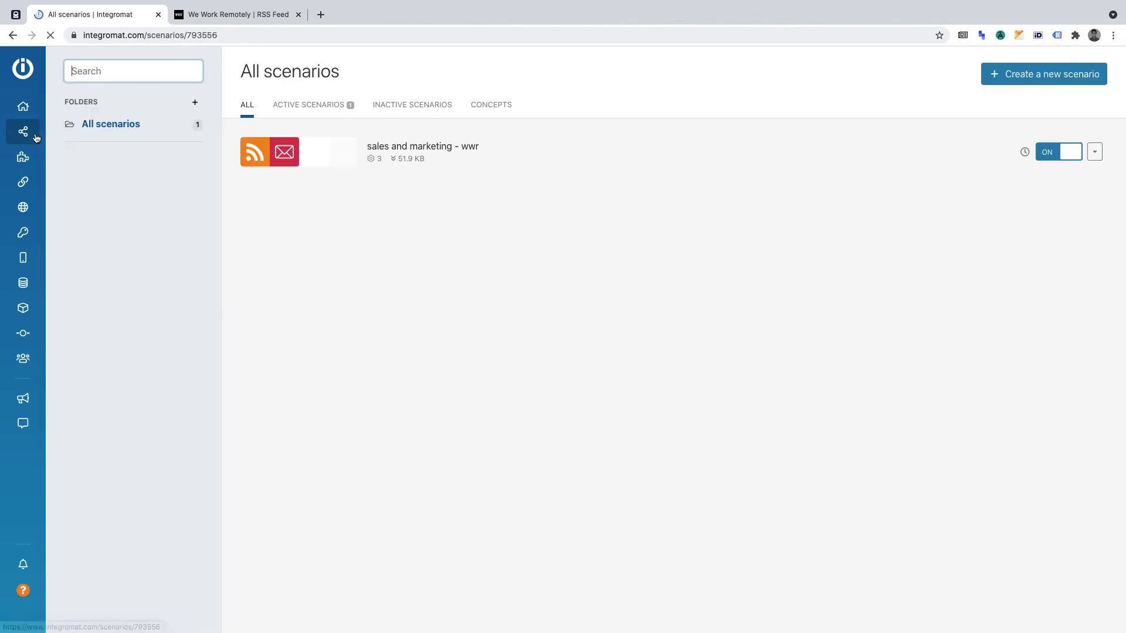